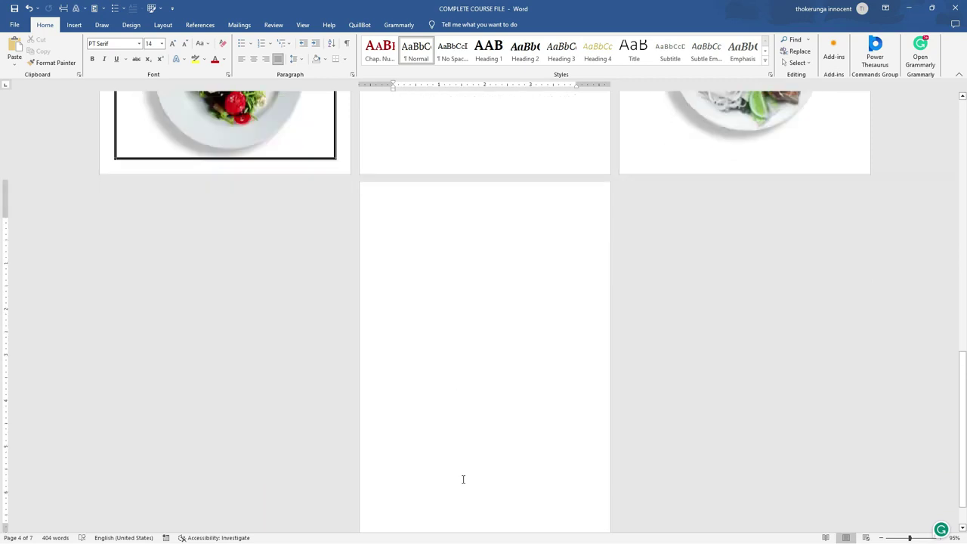
Step: Paste the copied Chapter 1 content onto the blank page as text only
click(396, 221)
click(392, 213)
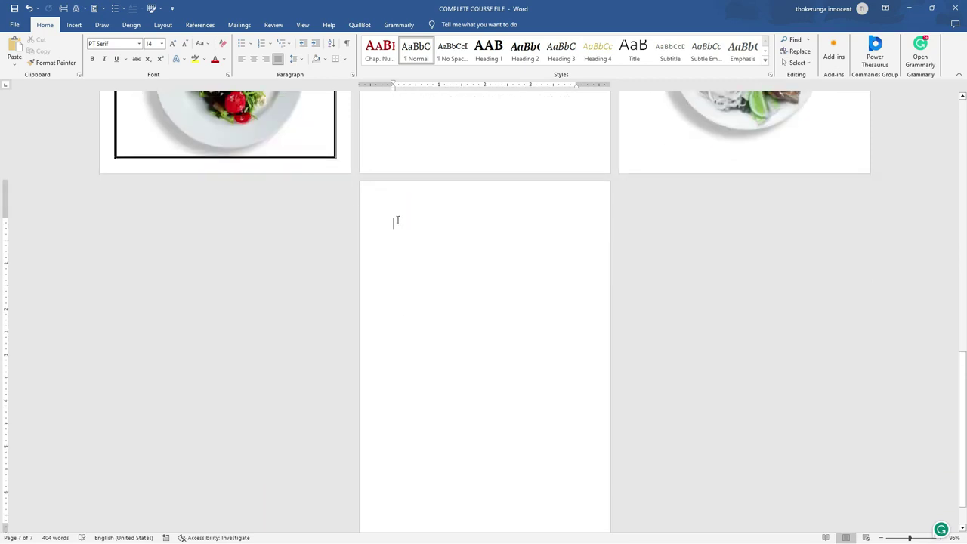
right_click(406, 226)
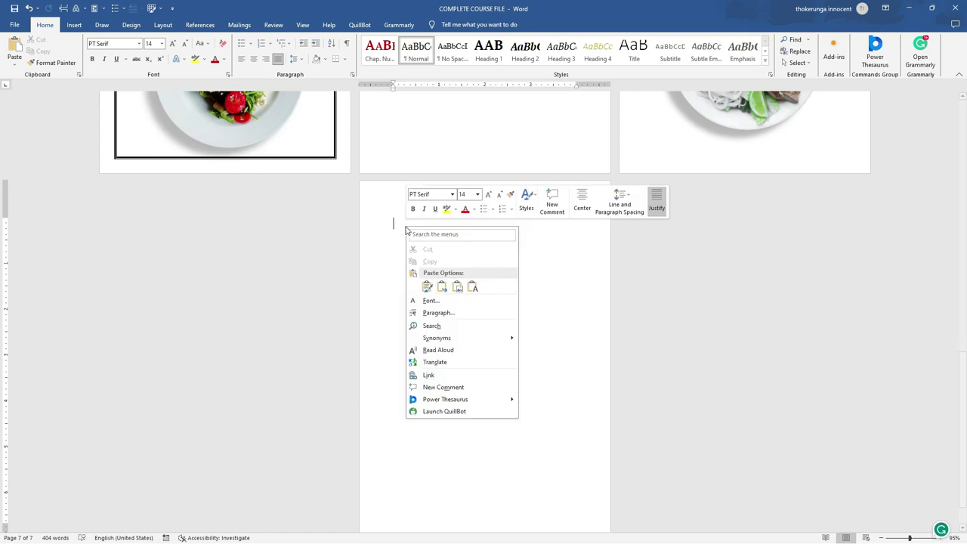
click(473, 288)
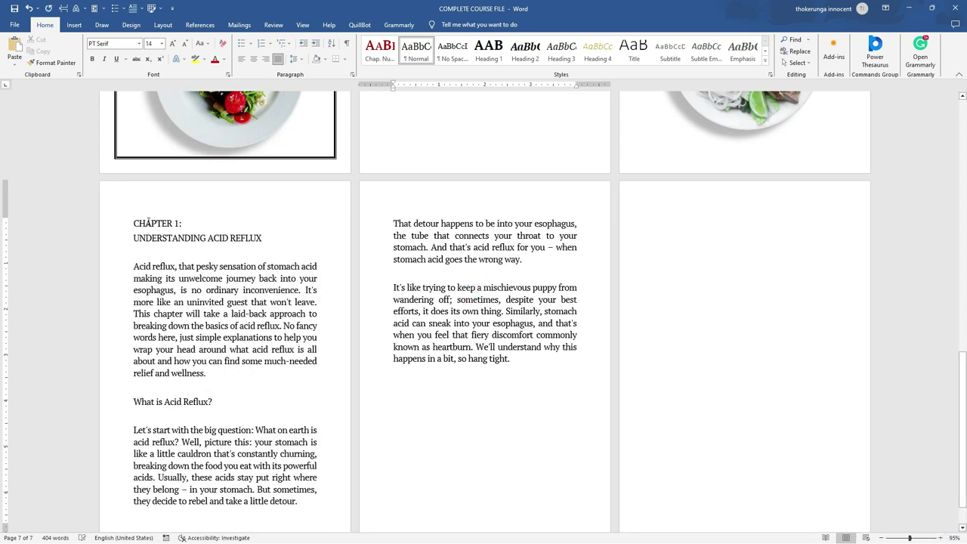
Step: Try the chapter number and title as one joined Heading 1 line, undo the style and return the title to its own line
click(133, 238)
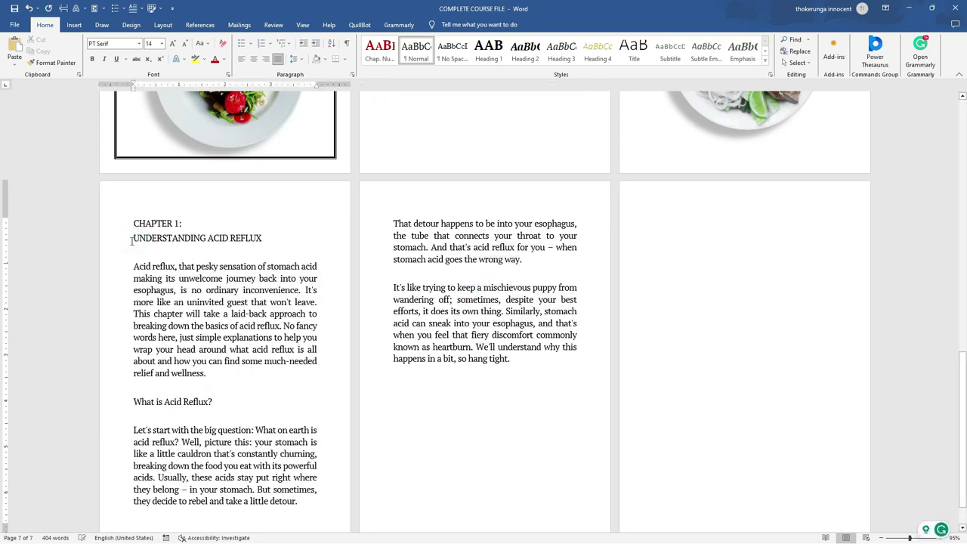
key(BackSpace)
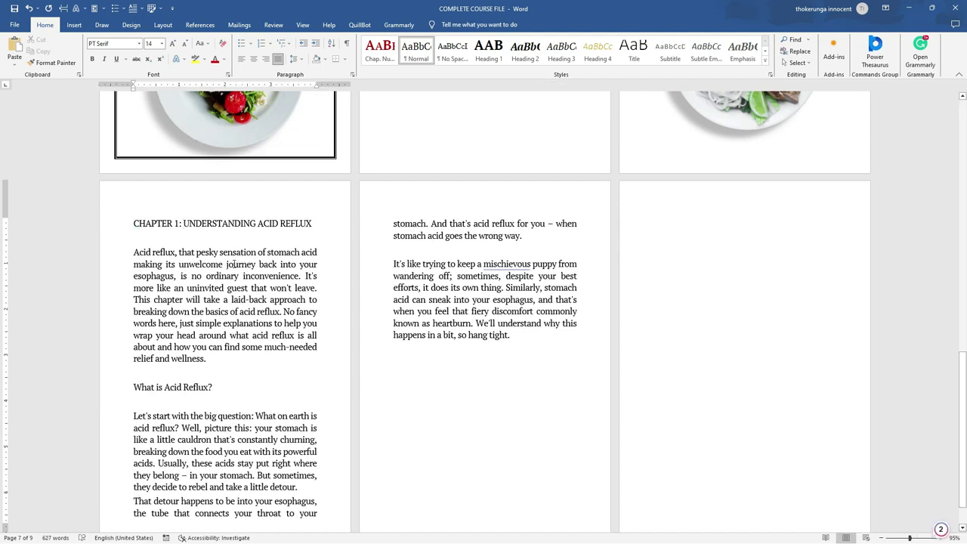
drag(319, 223, 146, 221)
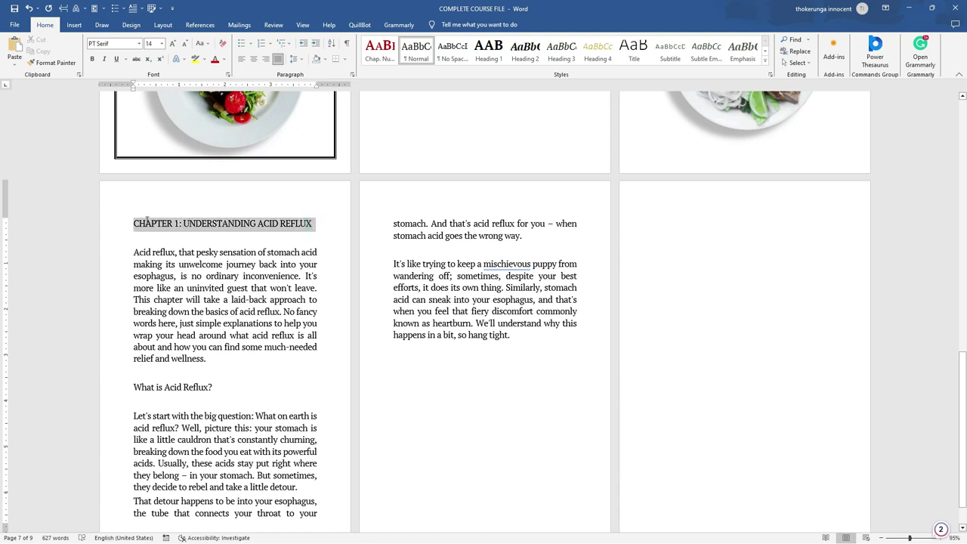
click(488, 52)
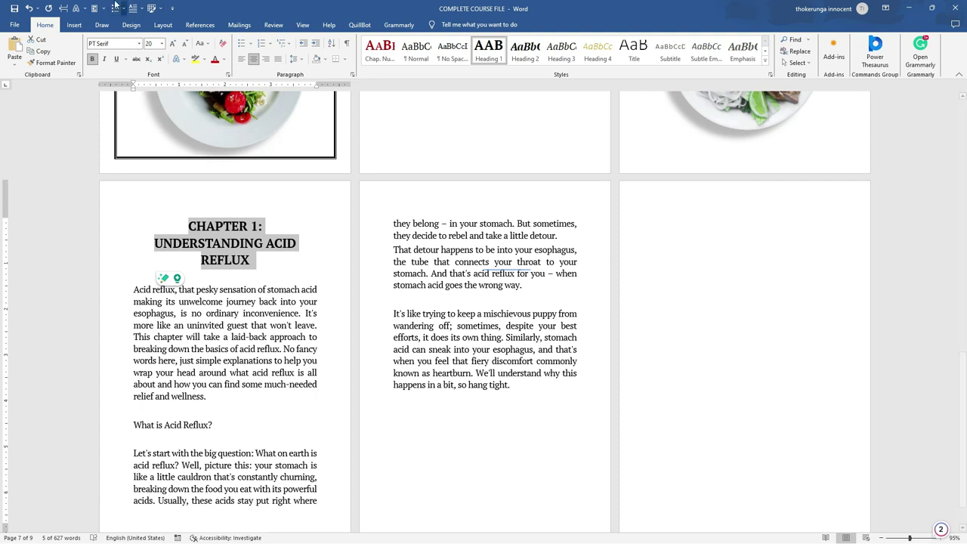
click(28, 9)
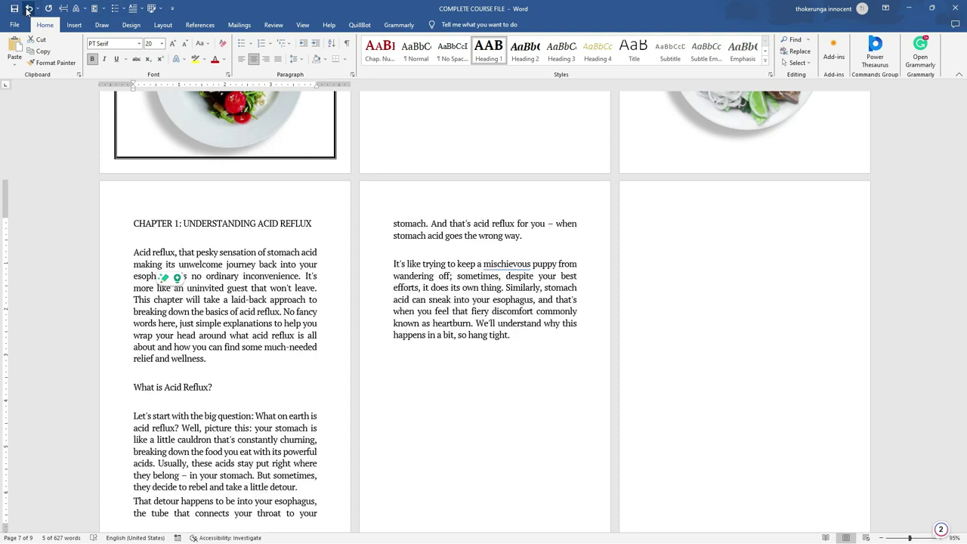
click(185, 224)
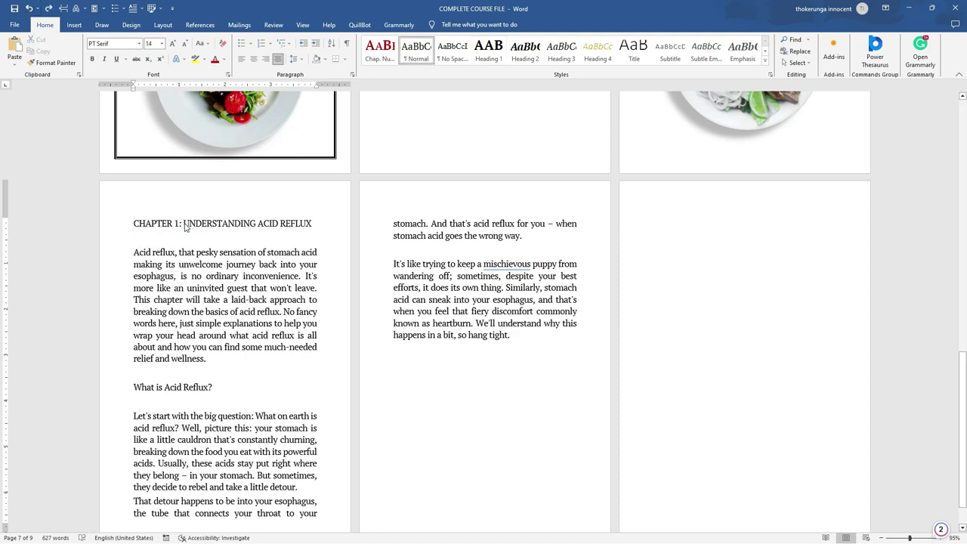
key(Return)
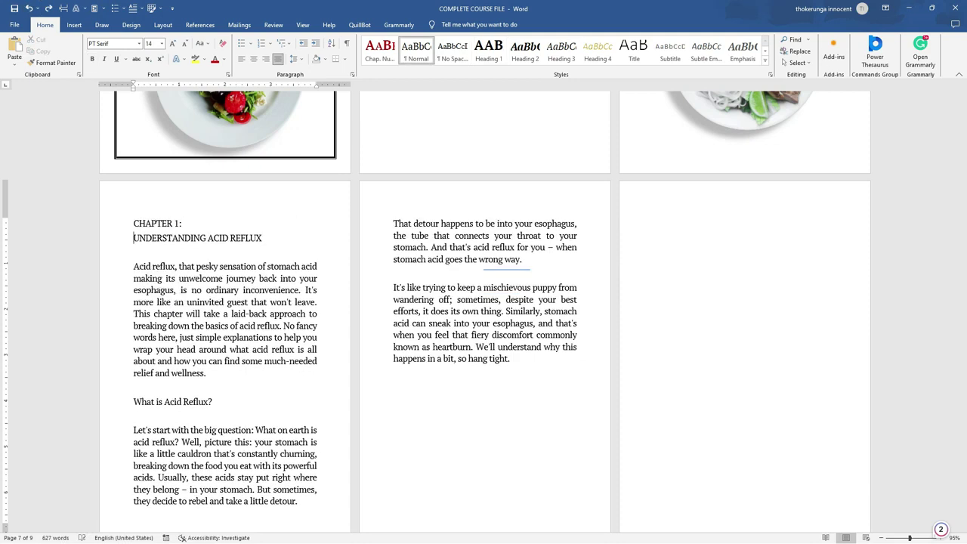
Step: Apply the custom "Chap. Nu..." style to "CHAPTER 1:" and make the title "UNDERSTANDING ACID REFLUX" bold
triple_click(190, 223)
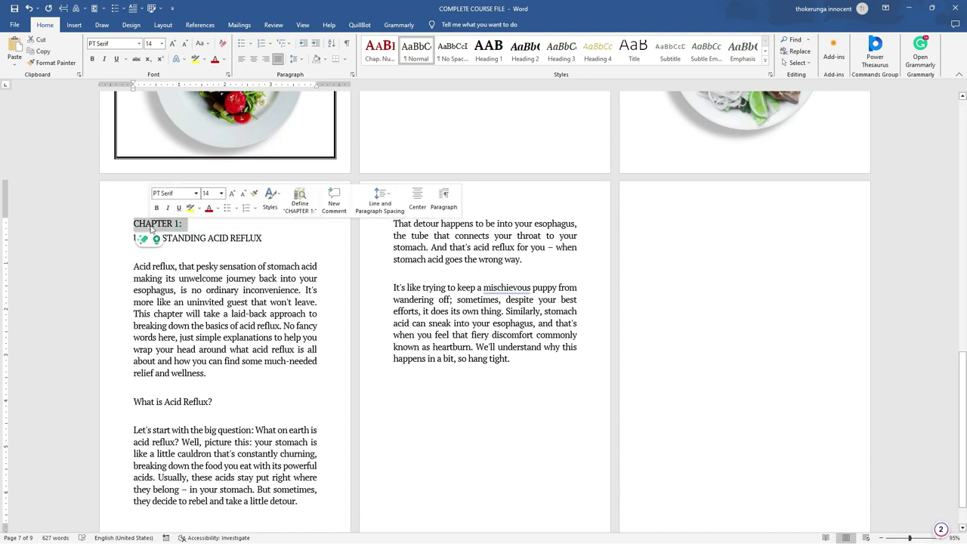
click(382, 49)
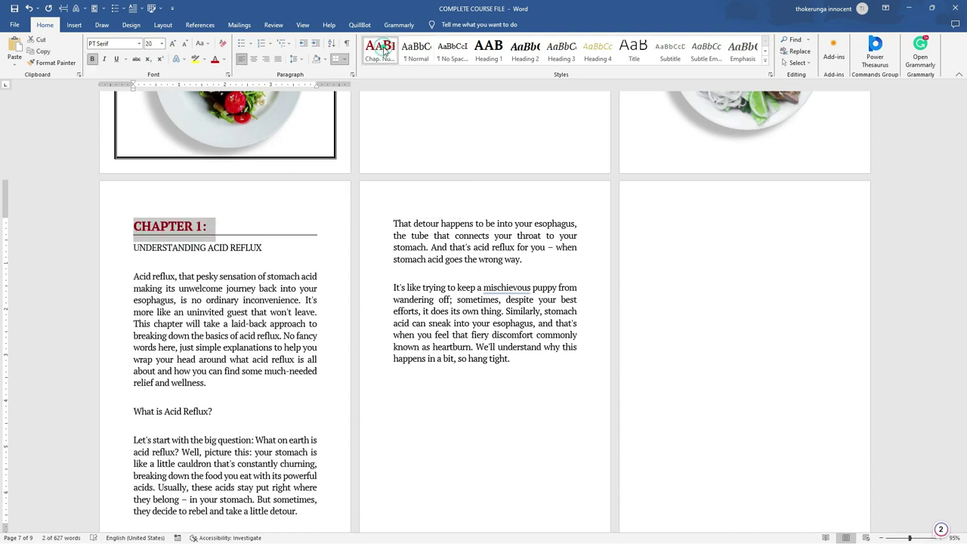
click(266, 247)
triple_click(295, 247)
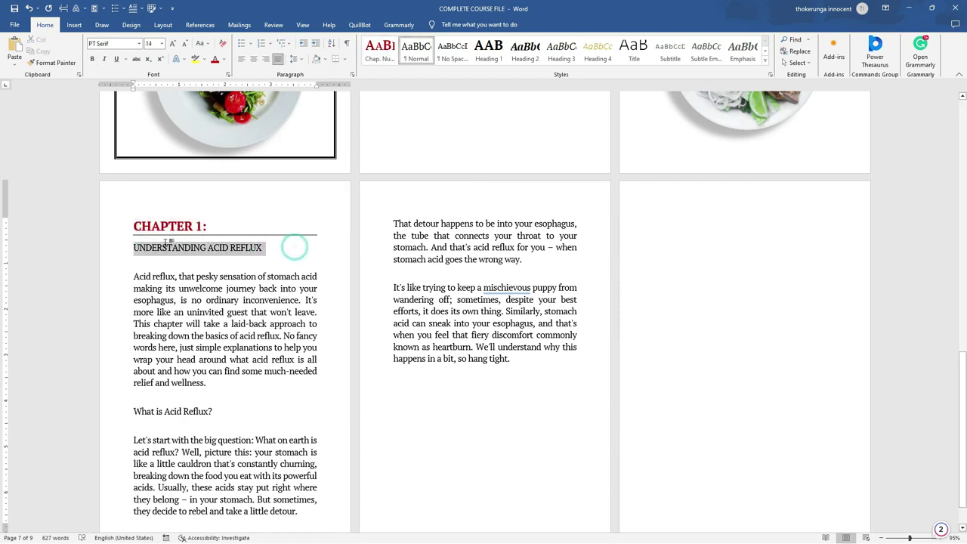
click(94, 60)
click(280, 258)
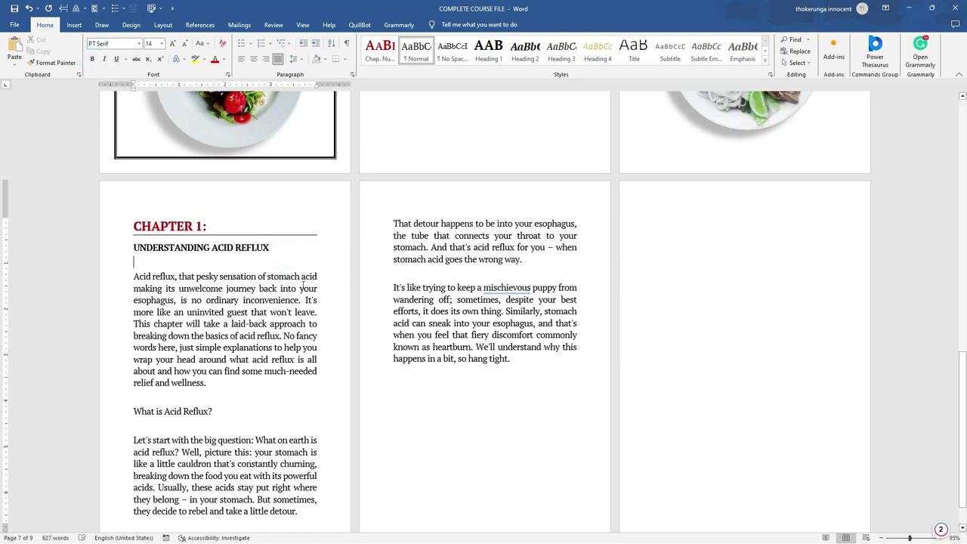
Step: Try bold formatting on the subheading "What is Acid Reflux?" and undo it
scroll(301, 287, down, 1)
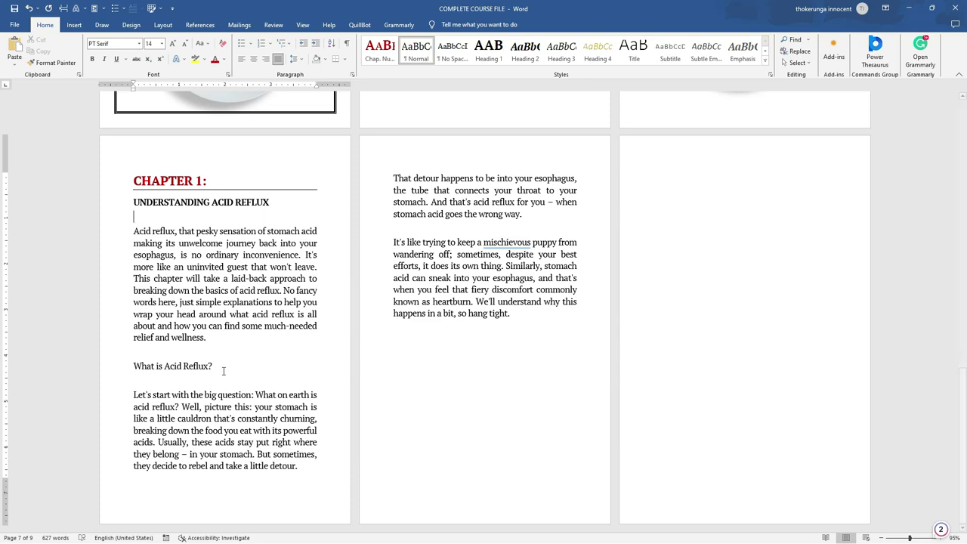
drag(219, 367, 144, 368)
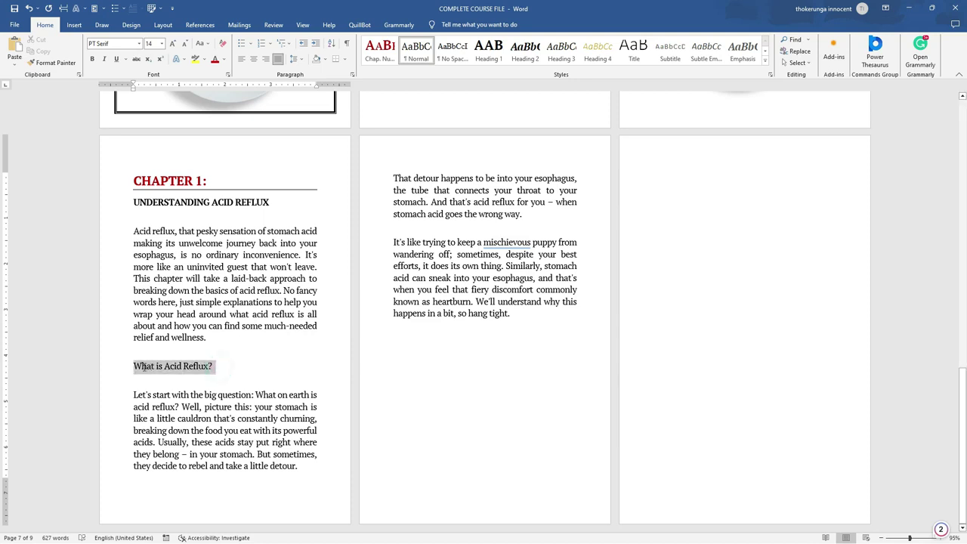
click(93, 60)
click(231, 370)
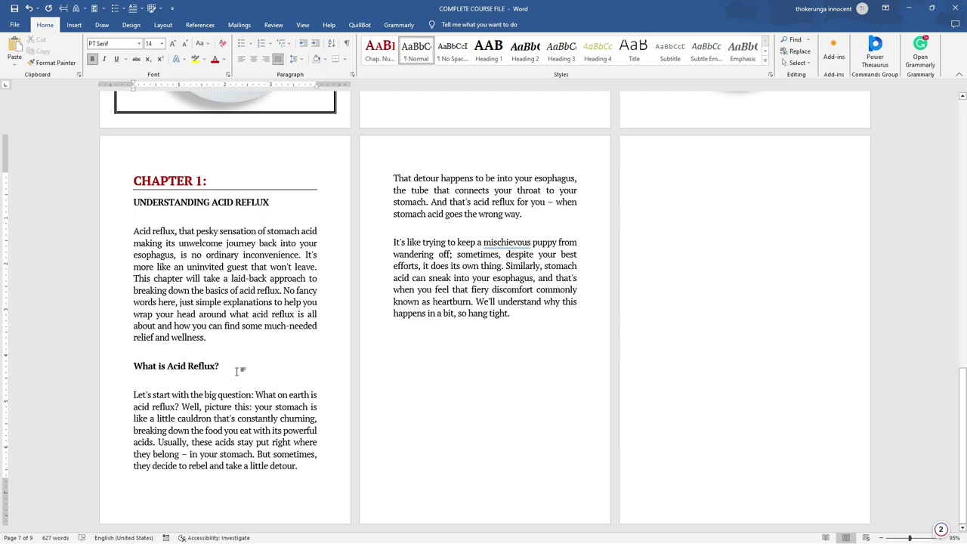
click(29, 9)
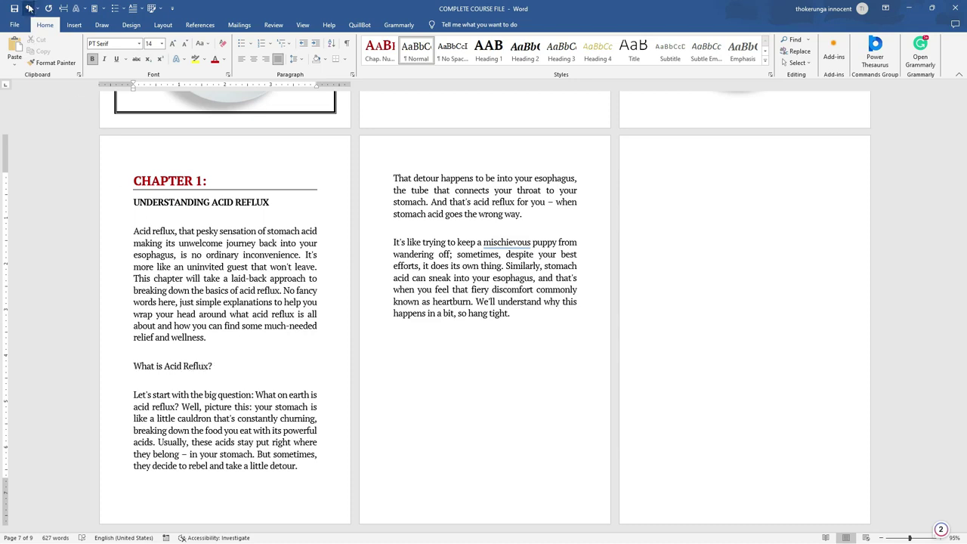
click(28, 9)
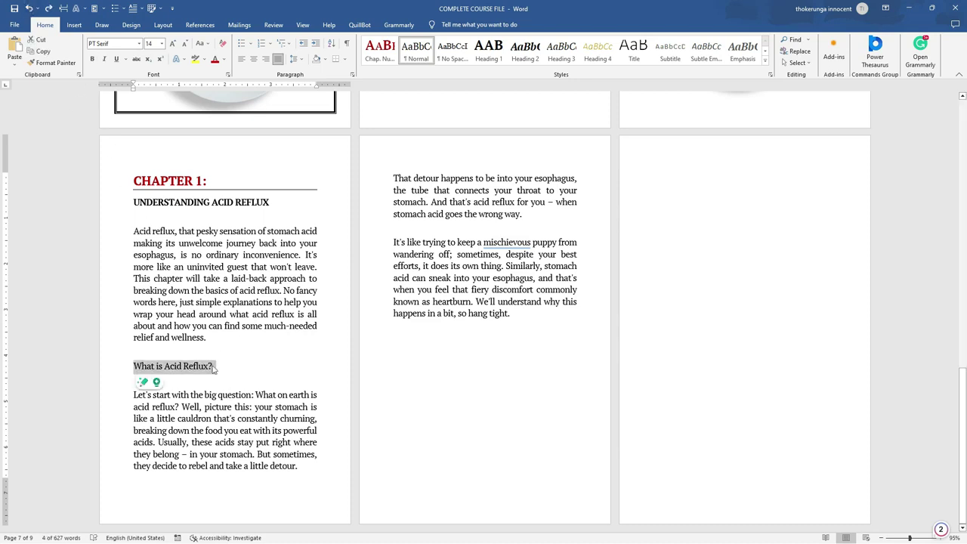
Step: Try italic formatting on the subheading "What is Acid Reflux?" and undo it
click(104, 59)
click(259, 376)
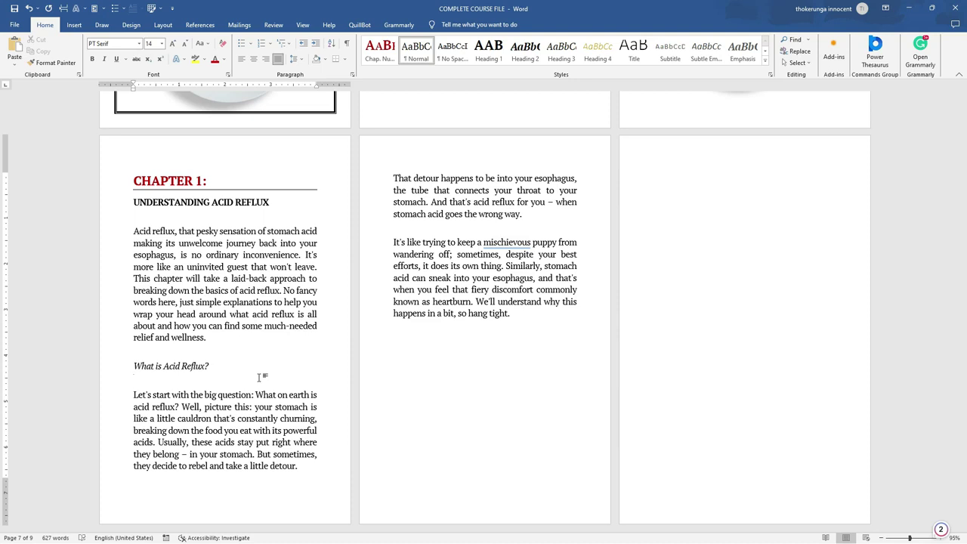
click(28, 8)
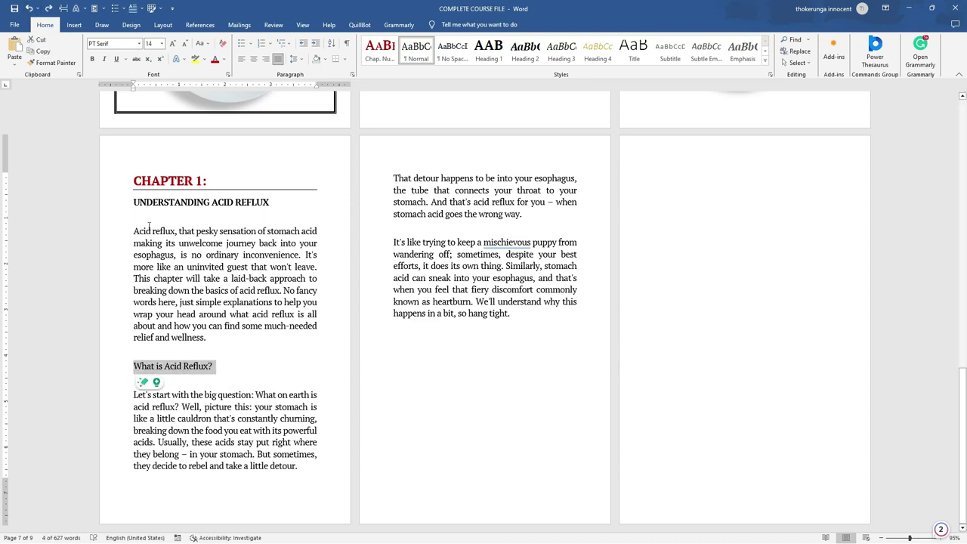
Step: Try underlining the subheading "What is Acid Reflux?" and undo the underline
click(118, 64)
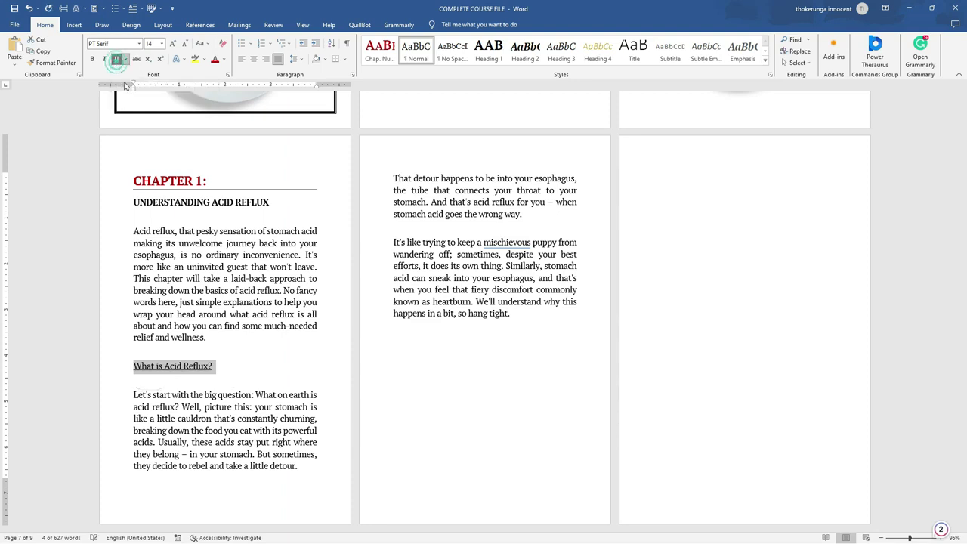
click(229, 371)
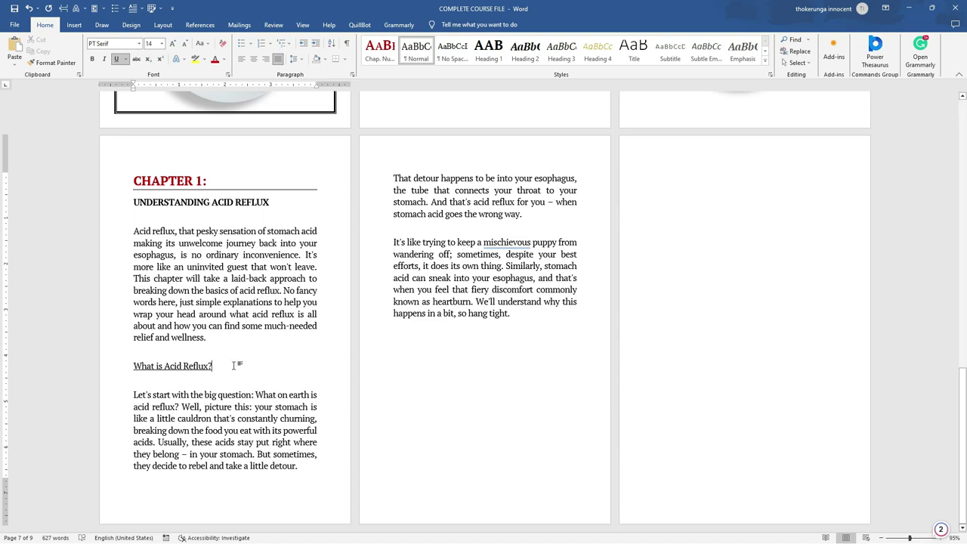
triple_click(207, 366)
click(29, 7)
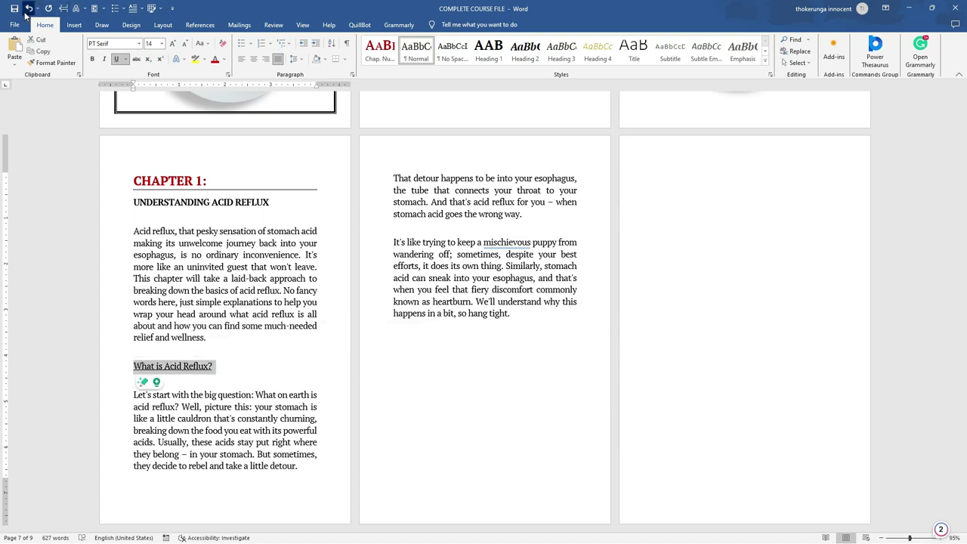
click(225, 366)
click(221, 366)
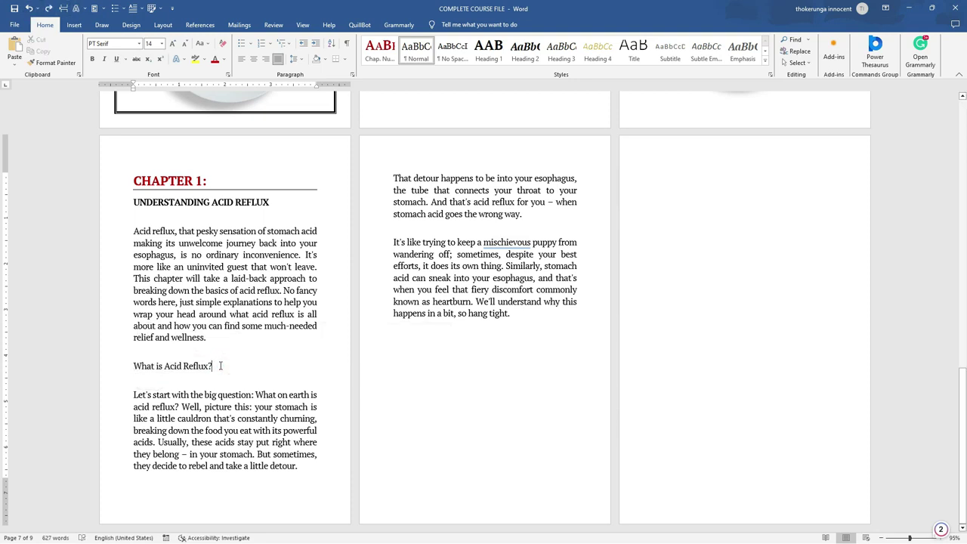
Step: Convert the subheading "What is Acid Reflux?" to a one-column table with automatic fixed column width and text separated at paragraphs
drag(222, 366, 130, 368)
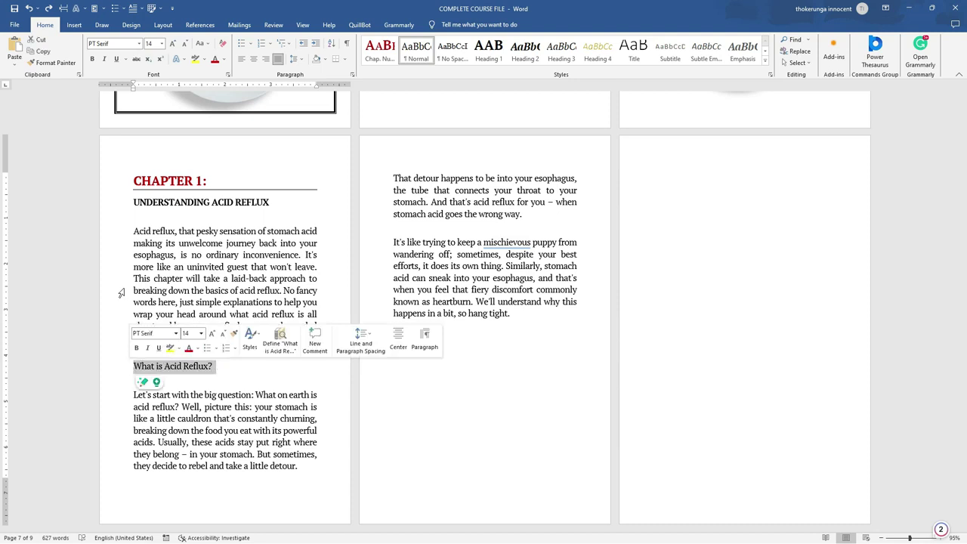
click(75, 25)
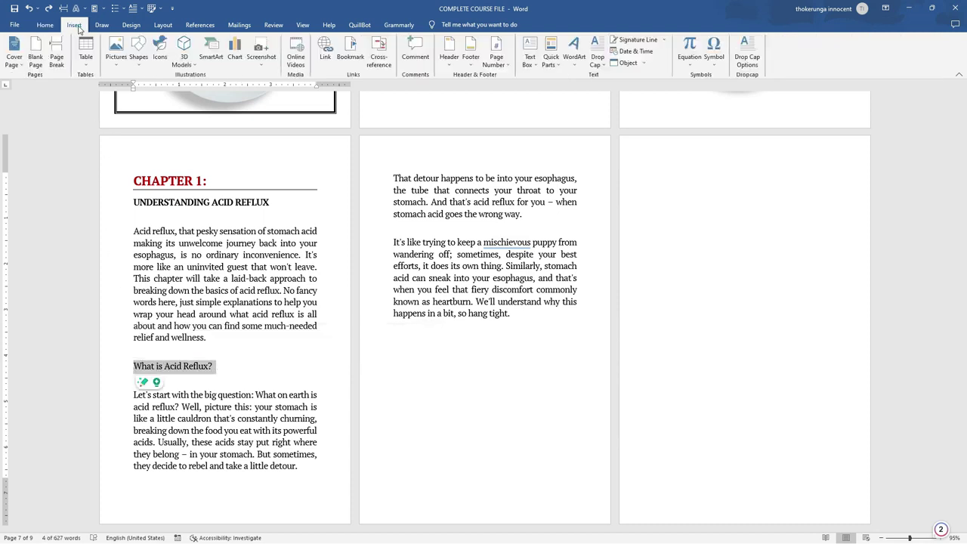
click(86, 67)
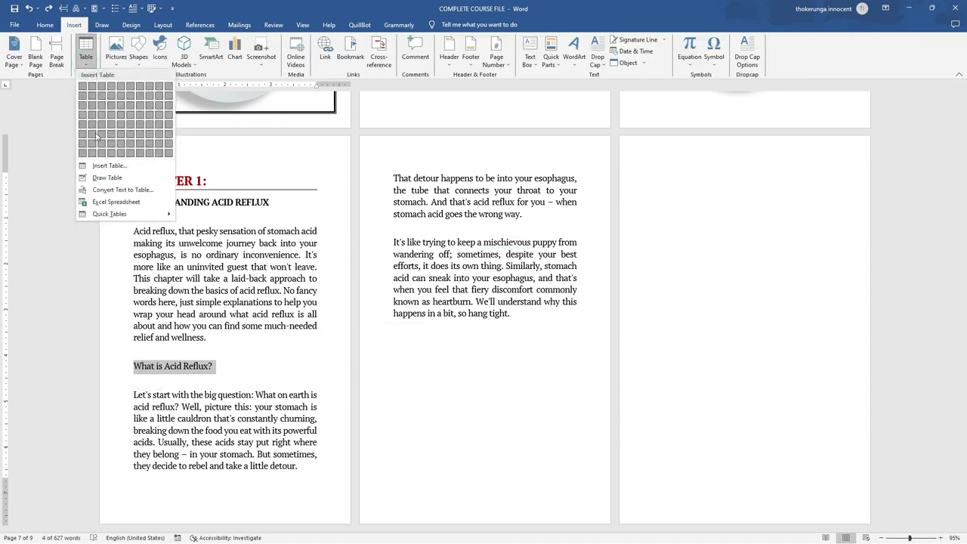
click(128, 190)
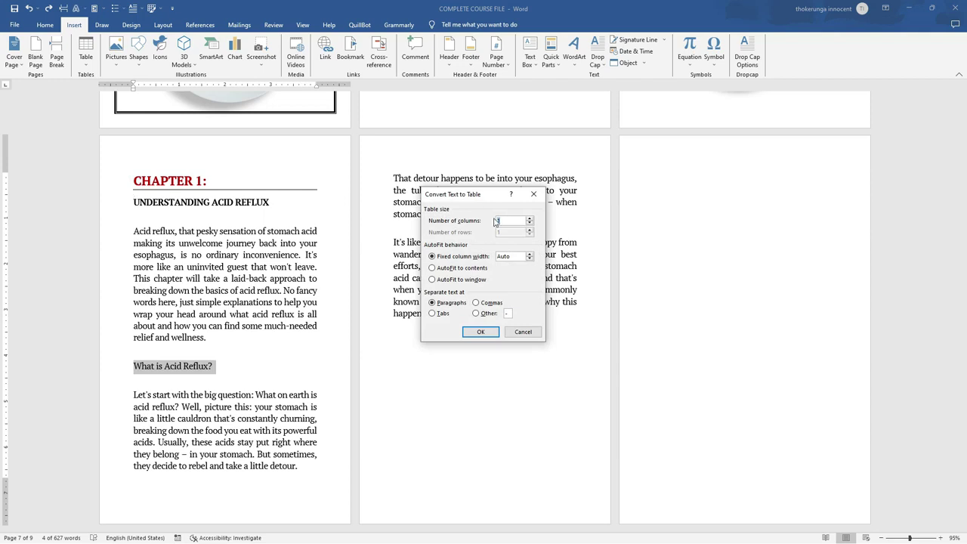
drag(483, 197, 342, 151)
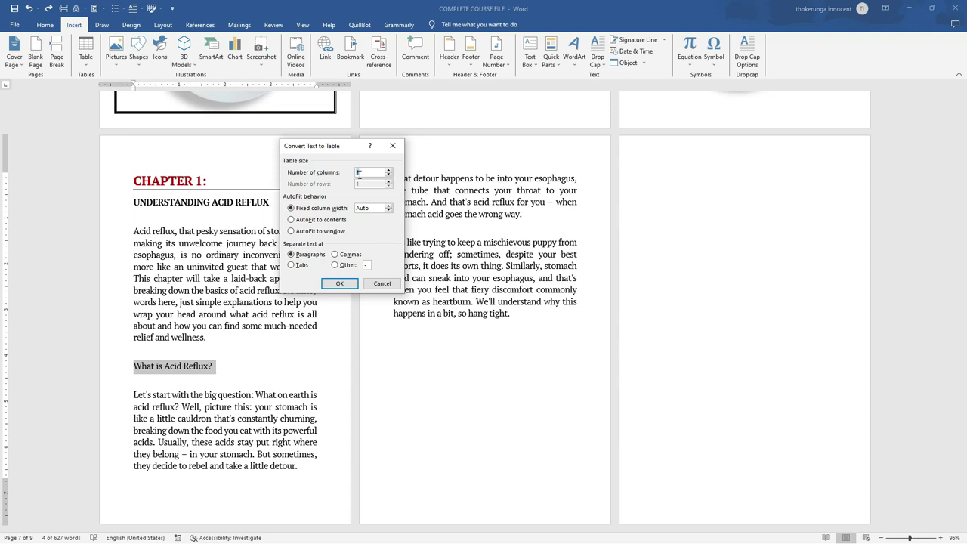
click(338, 284)
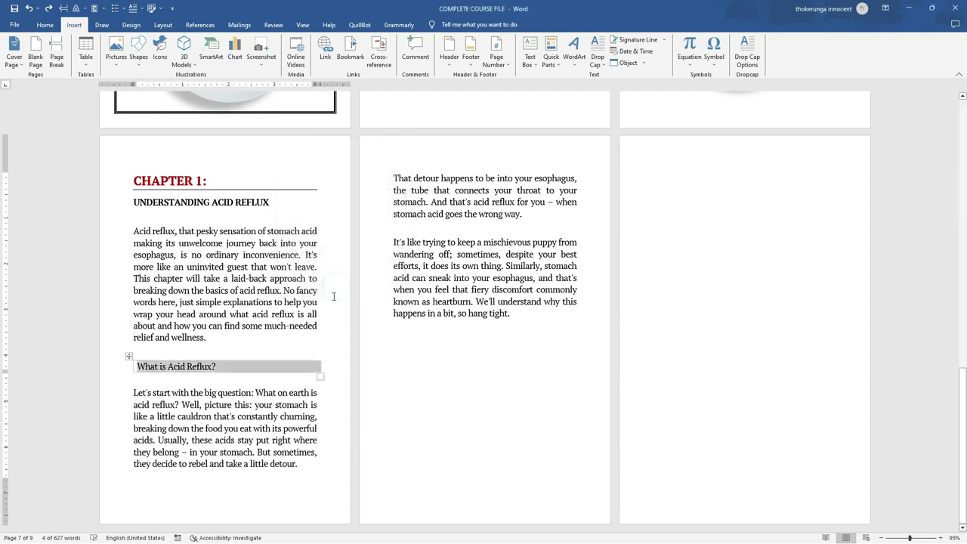
Step: Try a plain table style with bold text and only horizontal lines on the subheading's table, and undo it
triple_click(175, 368)
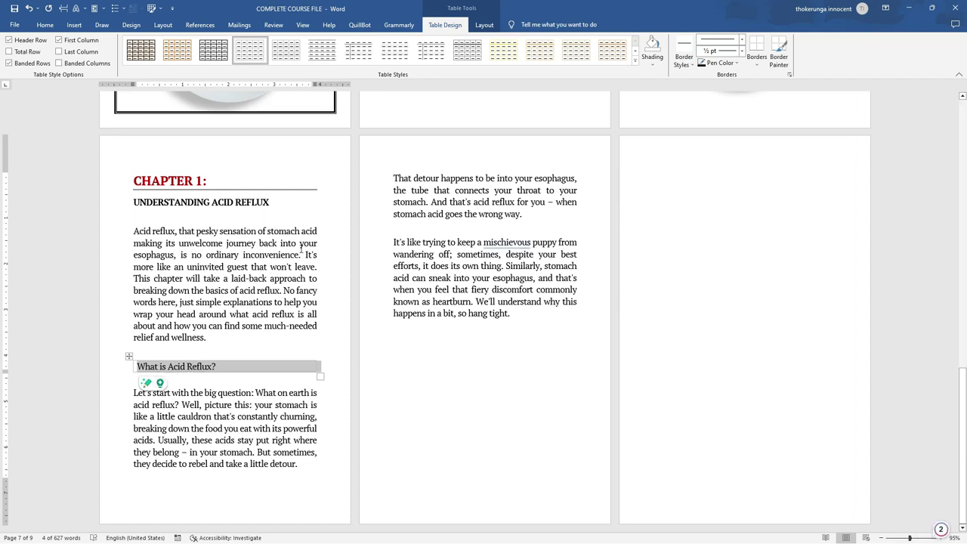
click(322, 53)
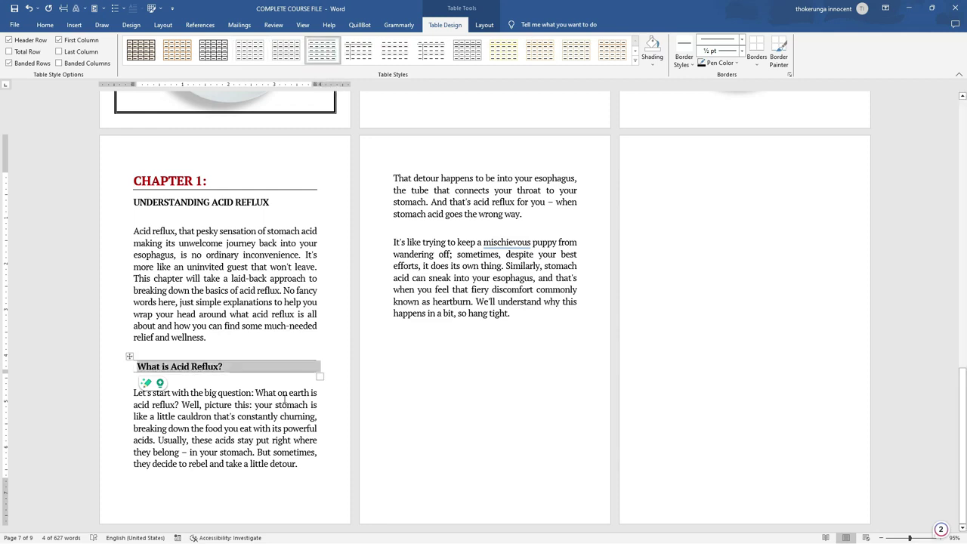
click(299, 465)
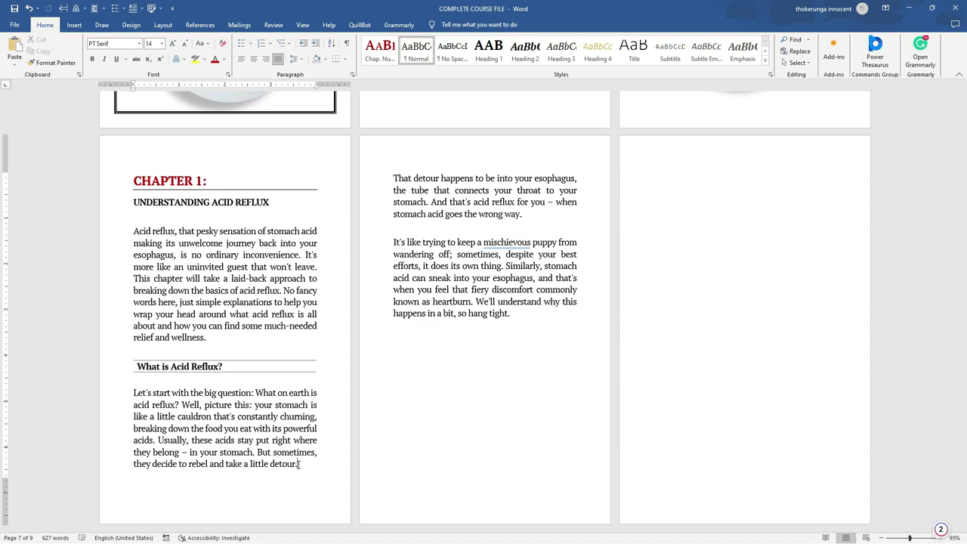
click(28, 9)
click(27, 9)
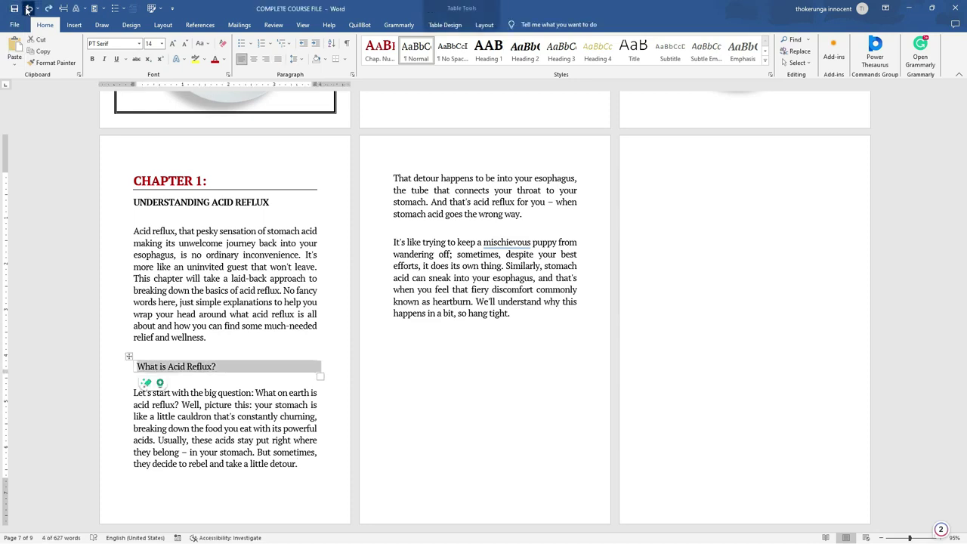
Step: Undo the one-column conversion and convert the subheading "What is Acid Reflux?" to a two-column table with automatic fixed width, separated at paragraphs
click(27, 10)
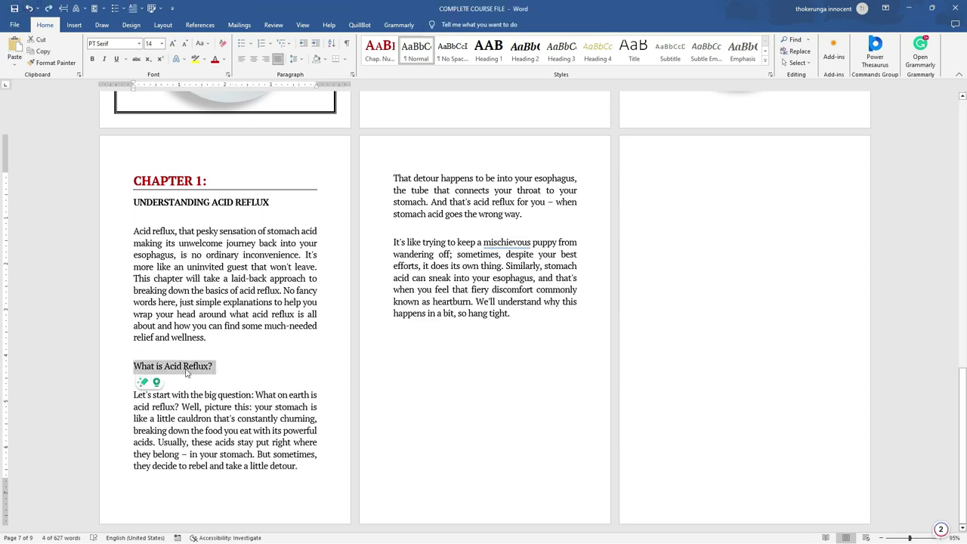
click(74, 25)
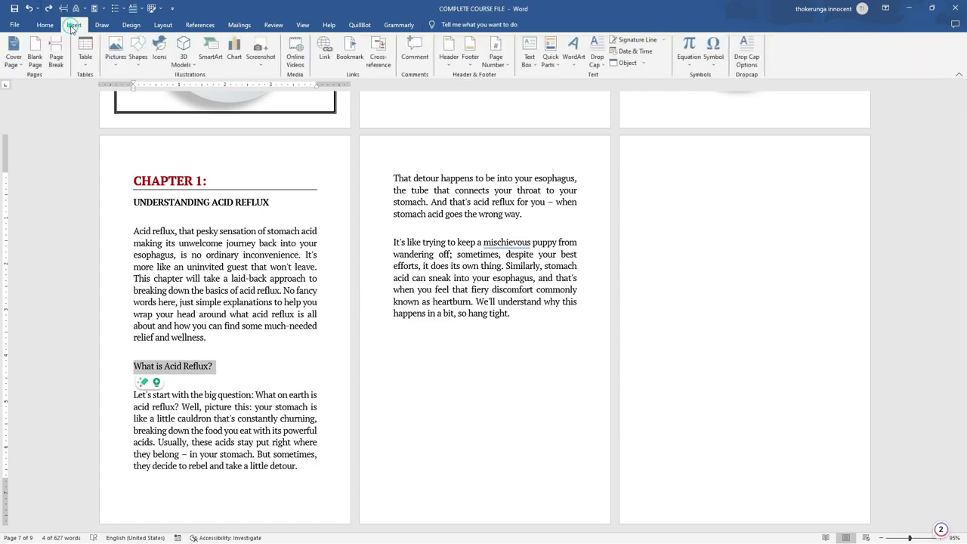
click(84, 65)
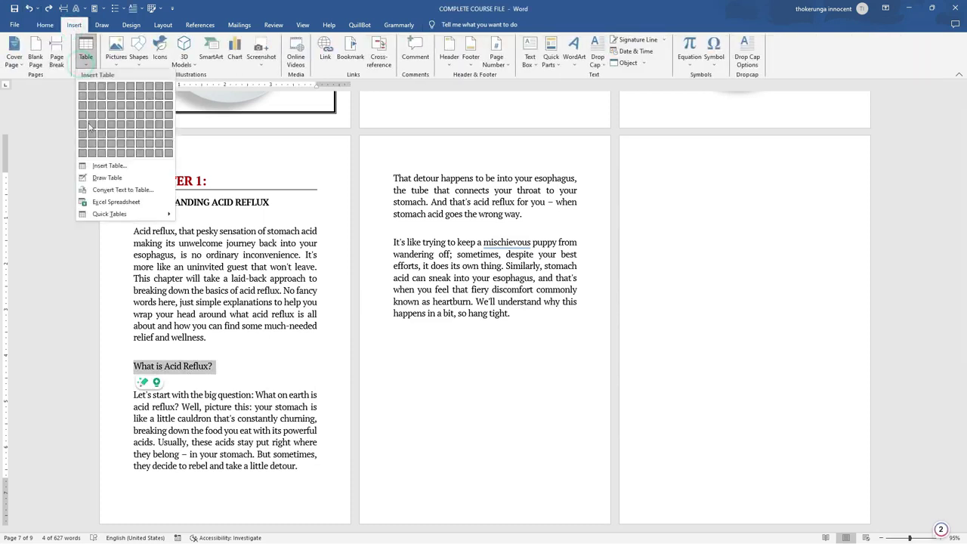
click(121, 189)
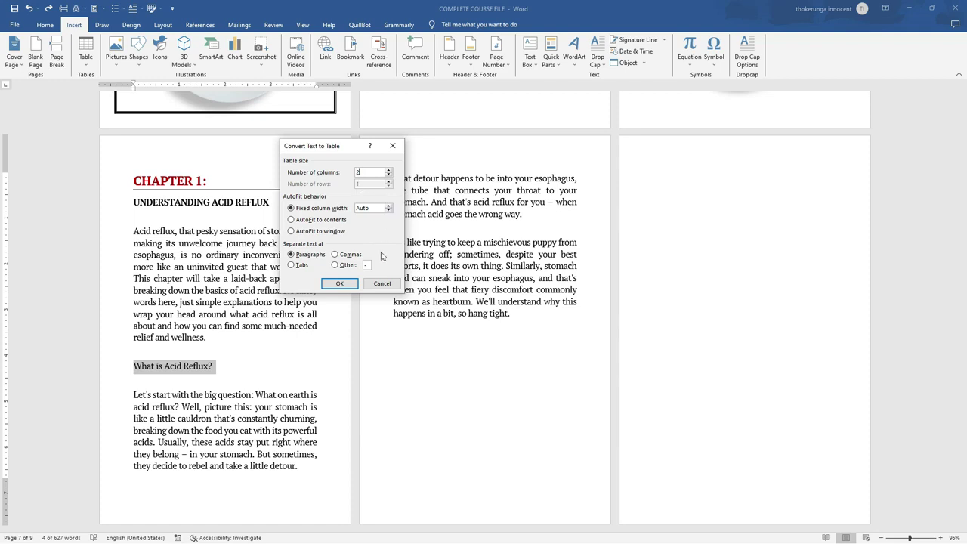
click(338, 284)
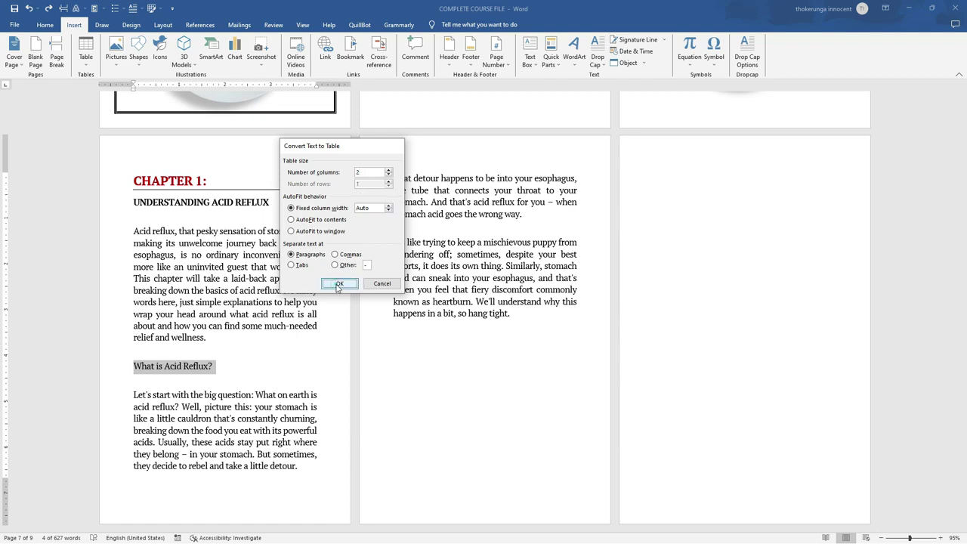
click(271, 383)
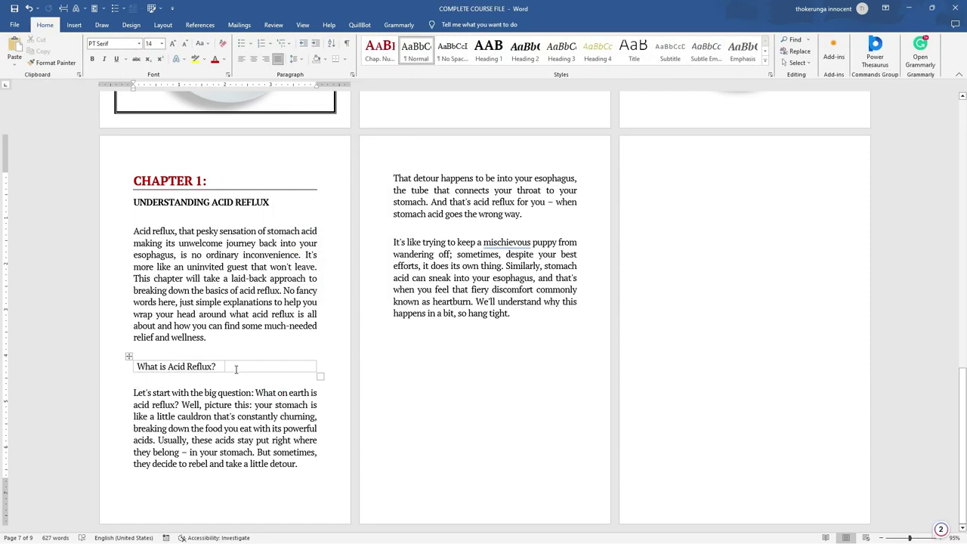
Step: Shade the empty second cell of the subheading's table light grey and review the page
drag(235, 369, 295, 370)
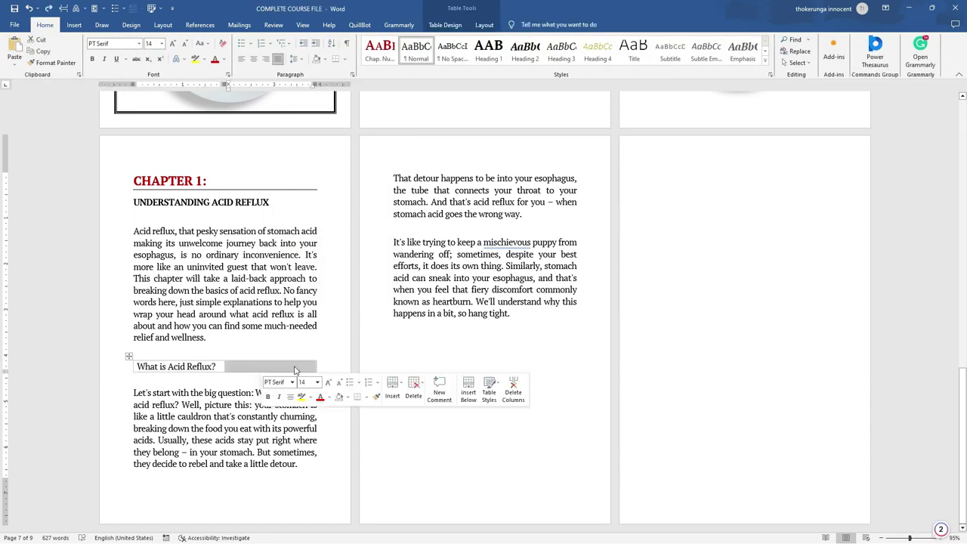
click(243, 348)
click(230, 367)
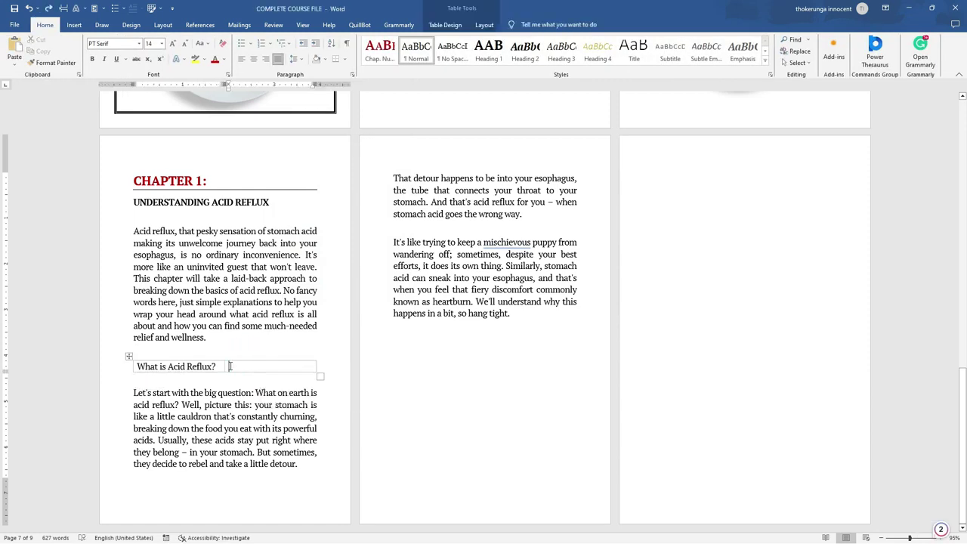
drag(230, 367, 321, 366)
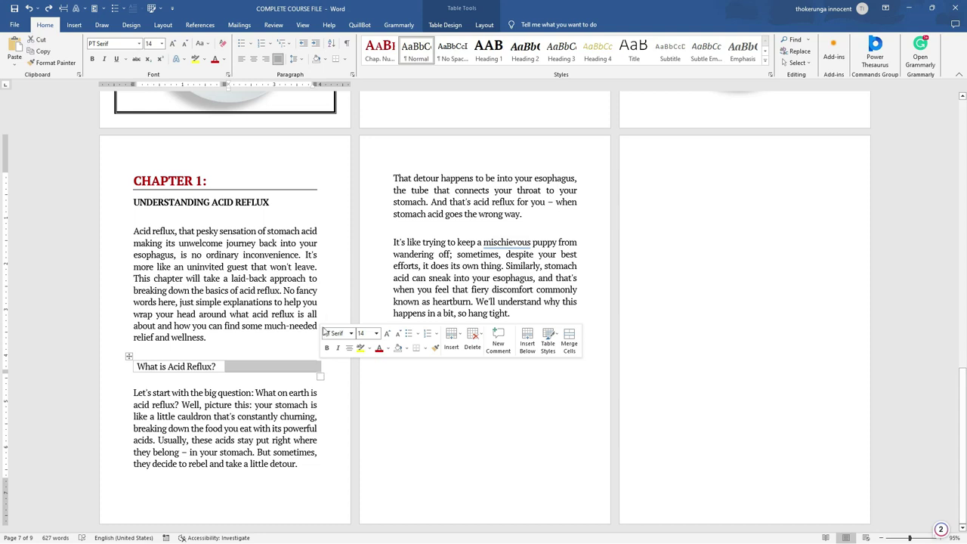
click(484, 25)
click(448, 25)
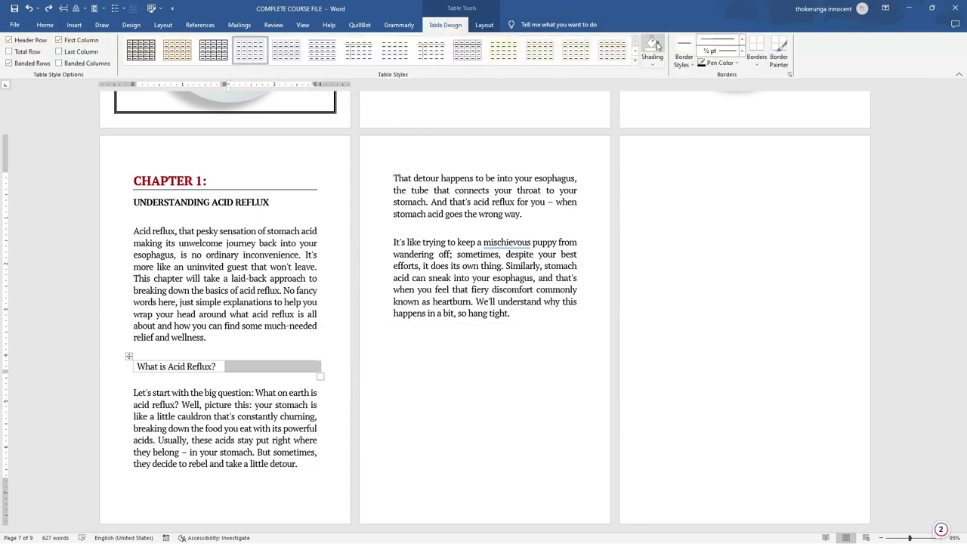
click(652, 66)
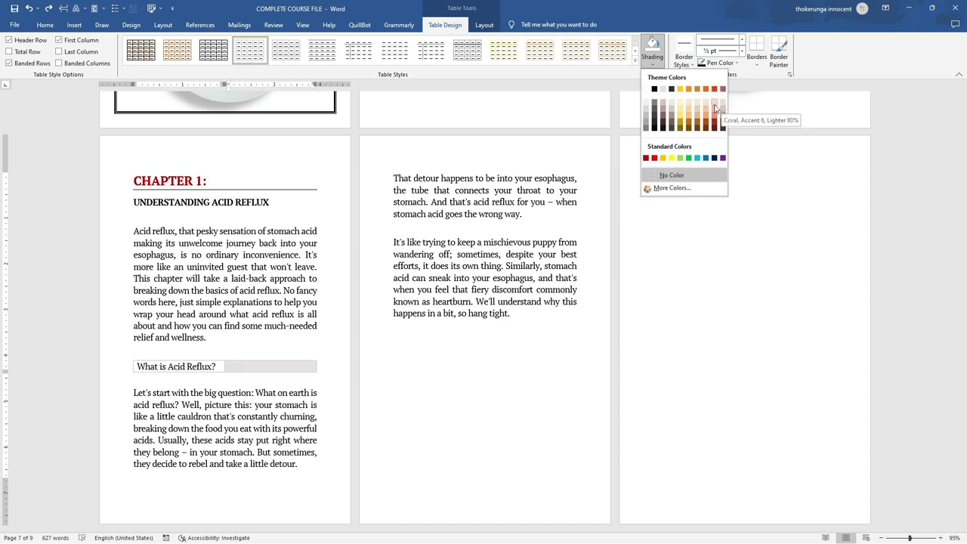
click(670, 105)
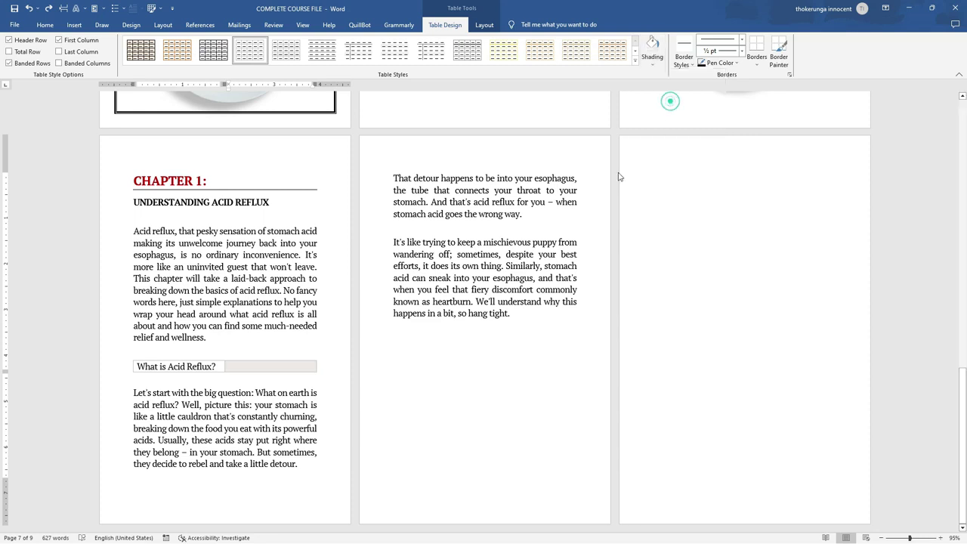
click(477, 360)
scroll(478, 360, up, 8)
scroll(478, 360, down, 8)
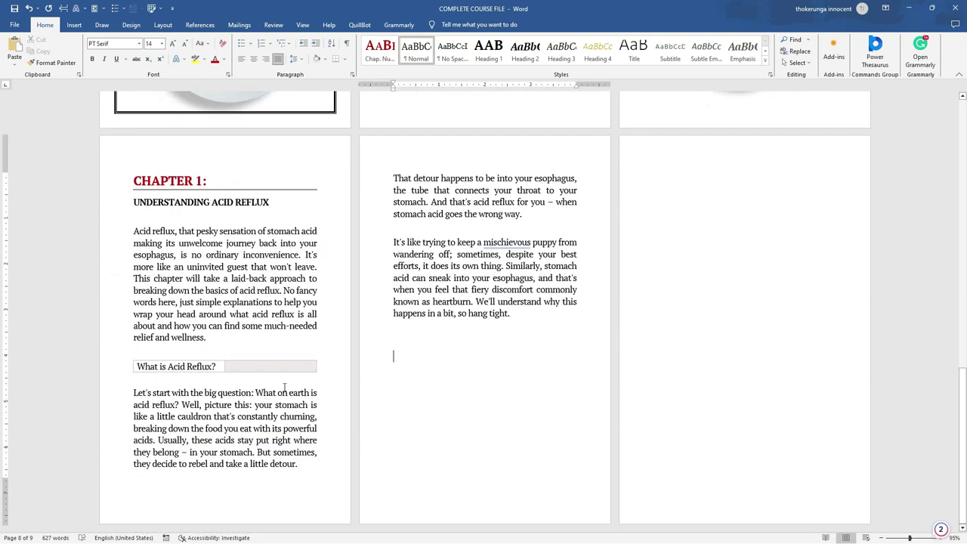
Step: Merge the two cells of the "What is Acid Reflux?" table into a single cell
click(241, 367)
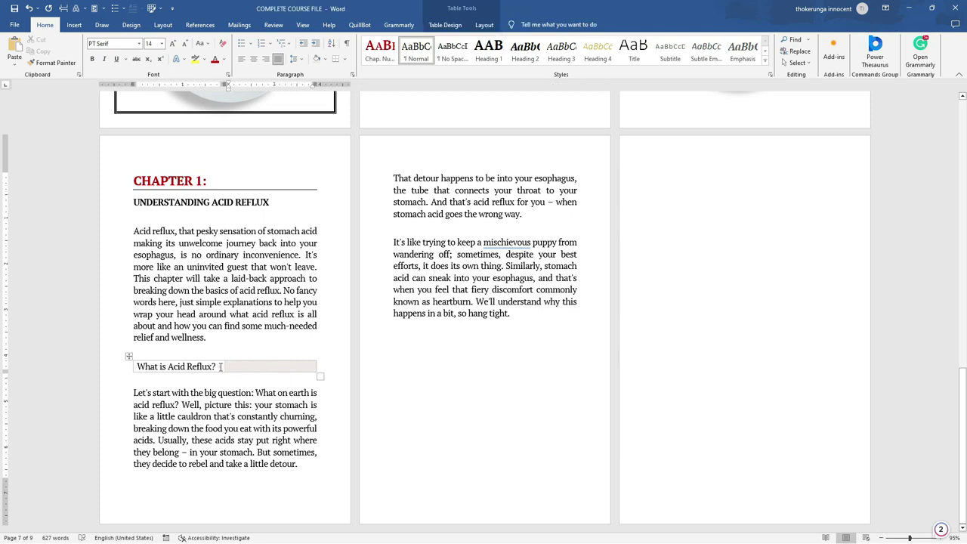
triple_click(220, 366)
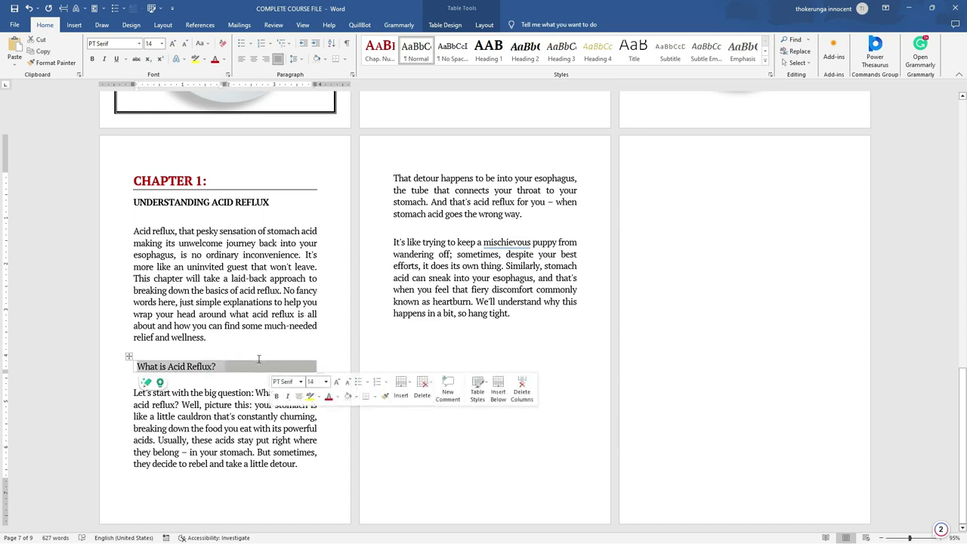
click(484, 25)
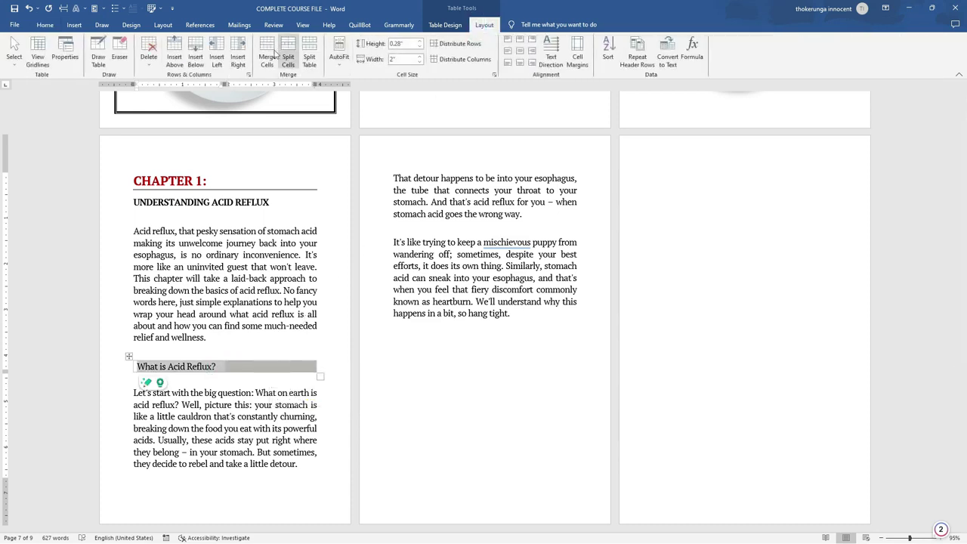
click(267, 58)
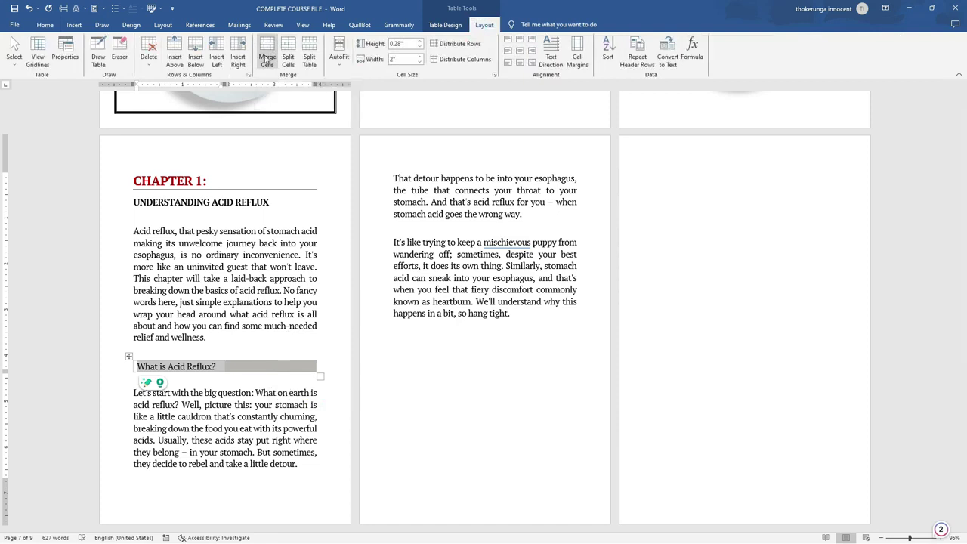
click(335, 437)
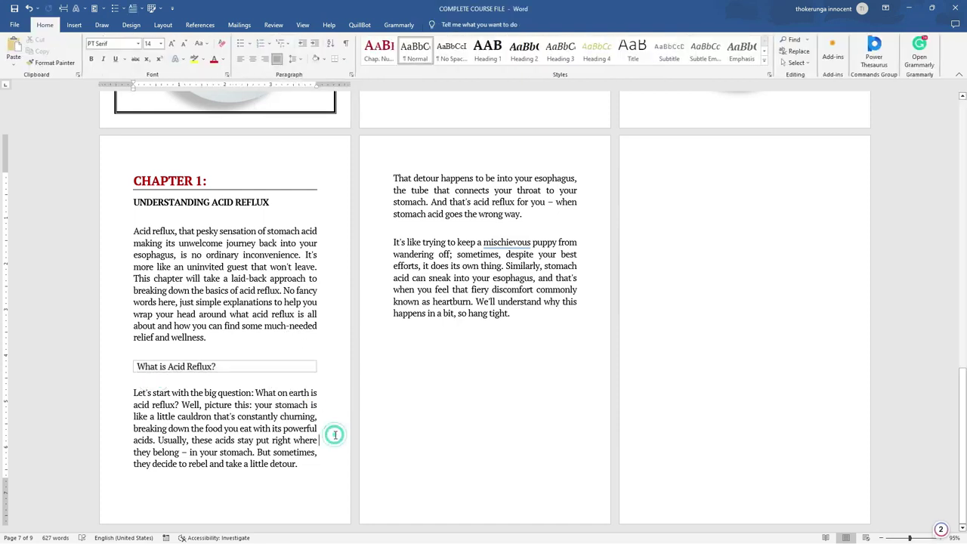
Step: Apply the Plain Table 2 style to the whole "What is Acid Reflux?" subheading table
click(249, 366)
click(128, 355)
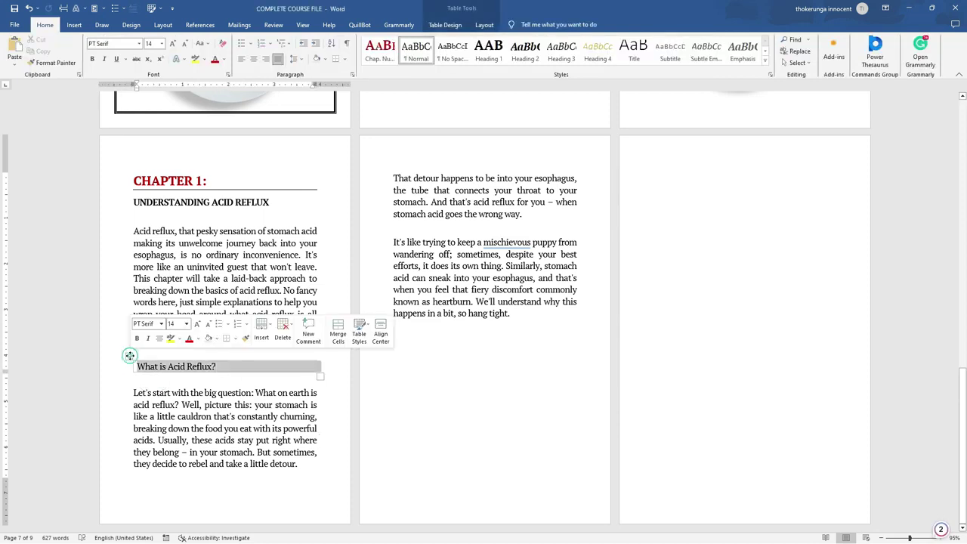
click(445, 25)
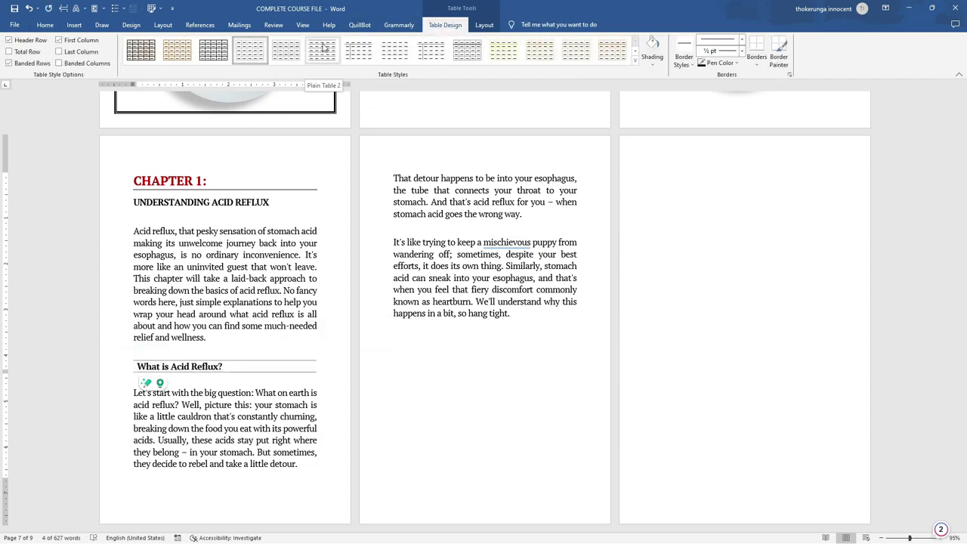
click(321, 471)
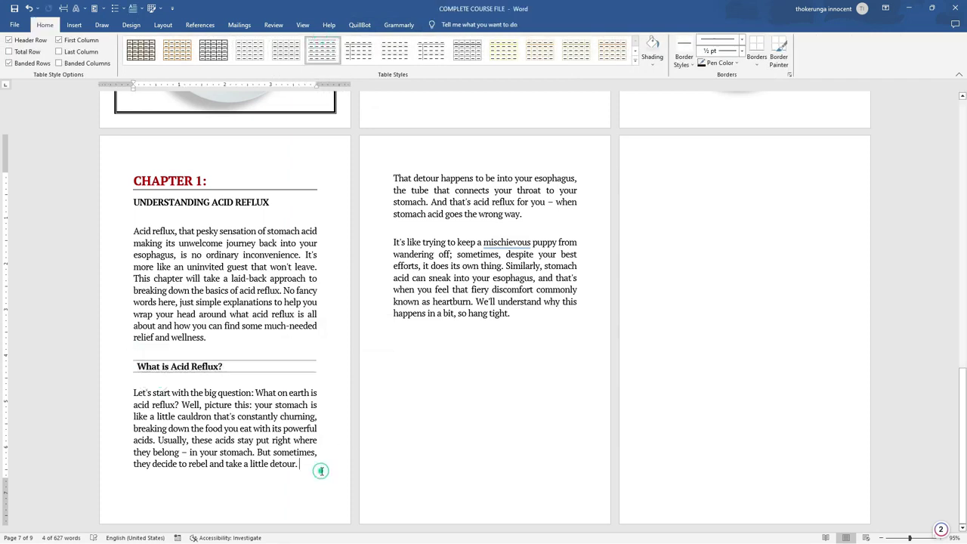